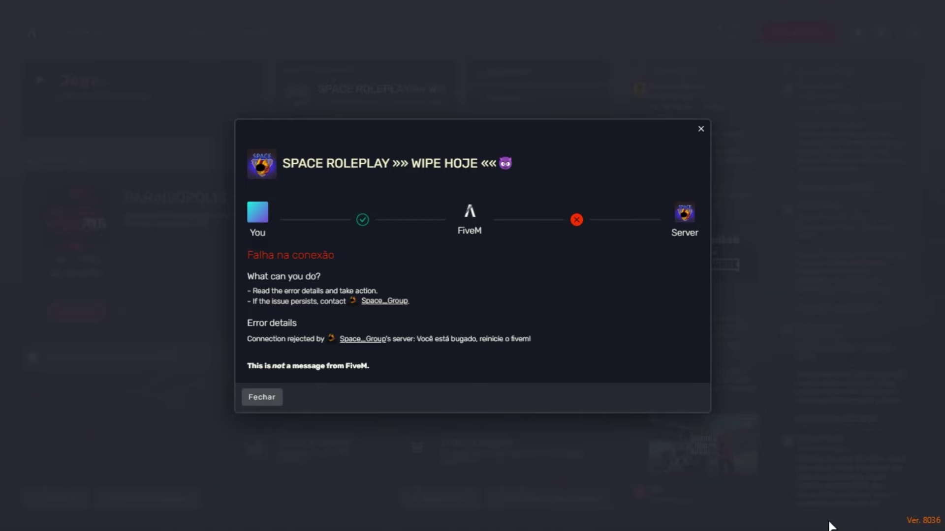
{"action": "key", "text": "super"}
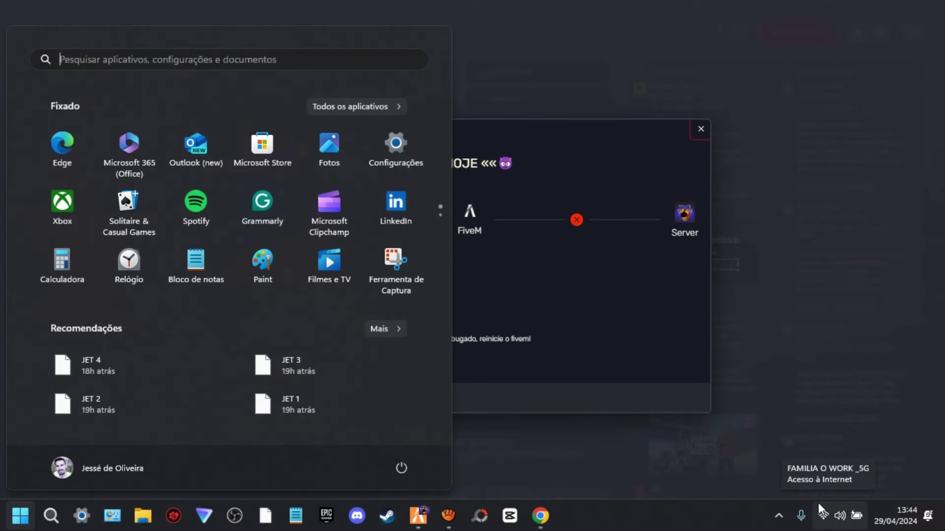
{"action": "left_click", "coordinate": [807, 426]}
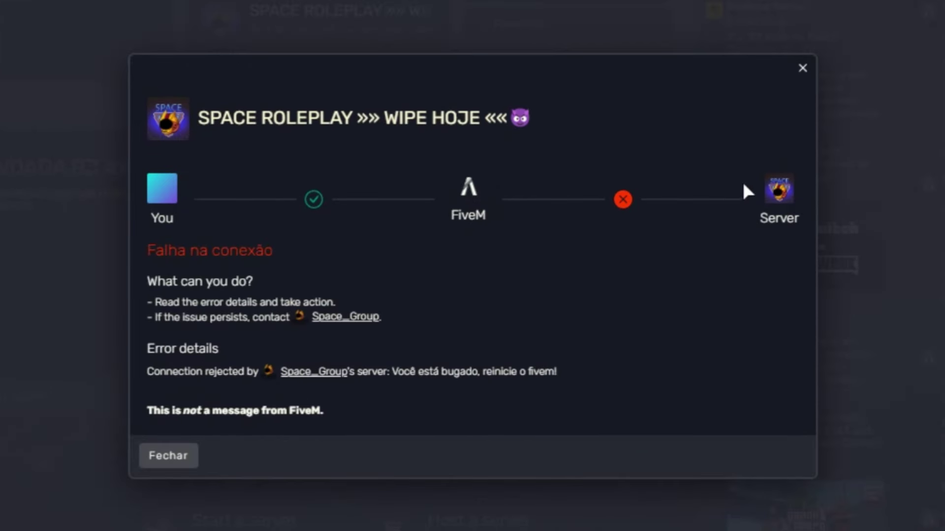
Step: Dismiss the connection failure message, restart FiveM by exiting to the desktop, and reconnect to the last server, SPACE ROLEPLAY
{"action": "left_click", "coordinate": [802, 71]}
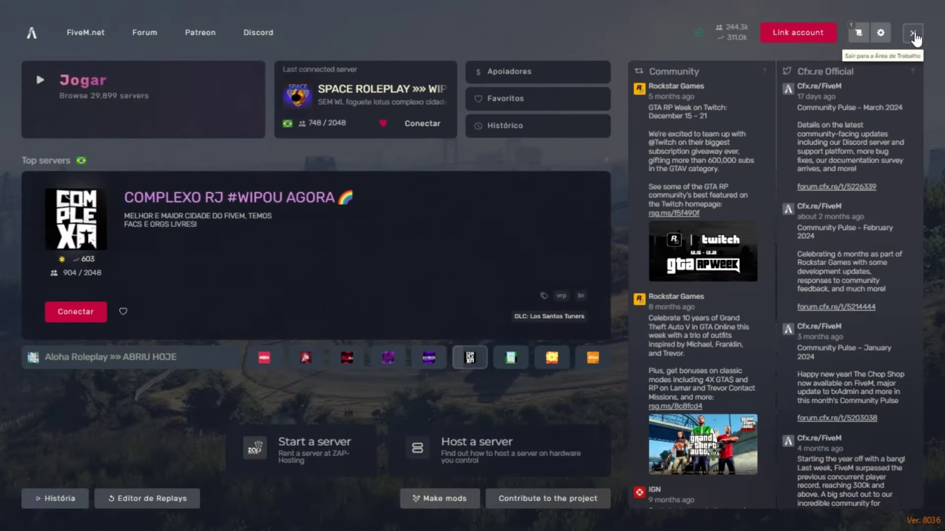
{"action": "left_click", "coordinate": [917, 30]}
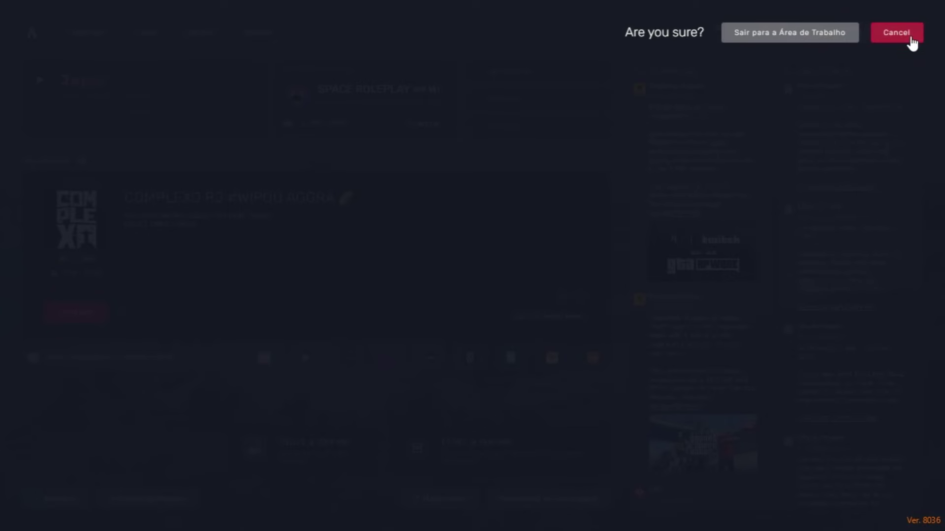
{"action": "left_click", "coordinate": [787, 38]}
{"action": "left_click", "coordinate": [791, 15]}
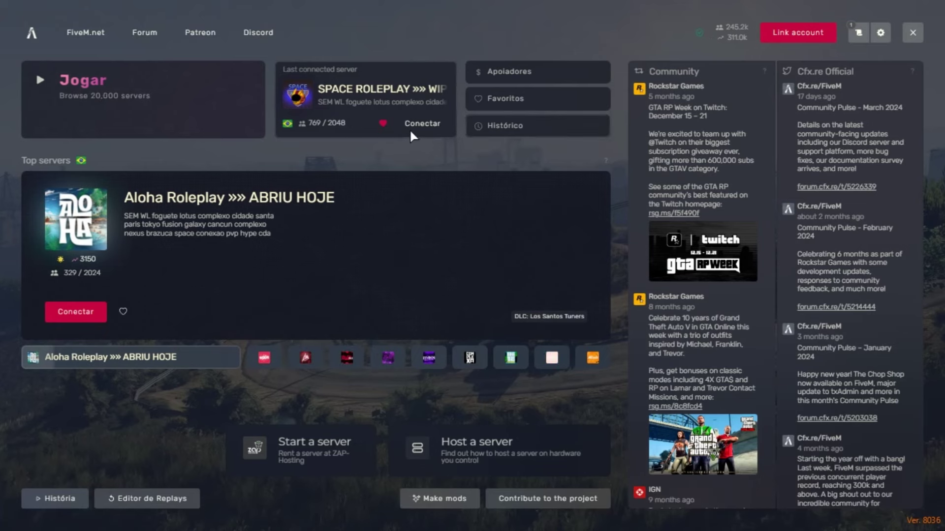
{"action": "left_click", "coordinate": [421, 124]}
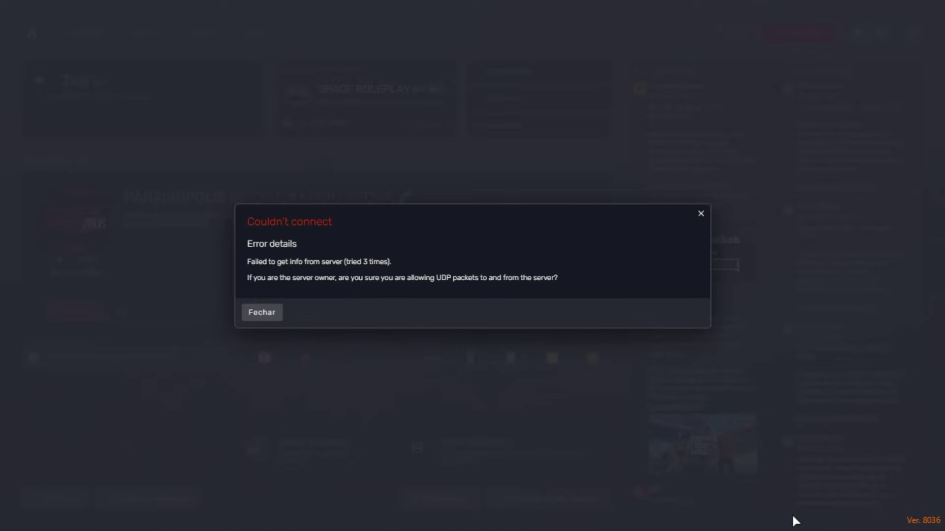
Step: Disconnect the computer from the FAMILIA O WORK _5G Wi-Fi network and reconnect to it with automatic connection enabled
{"action": "key", "text": "super"}
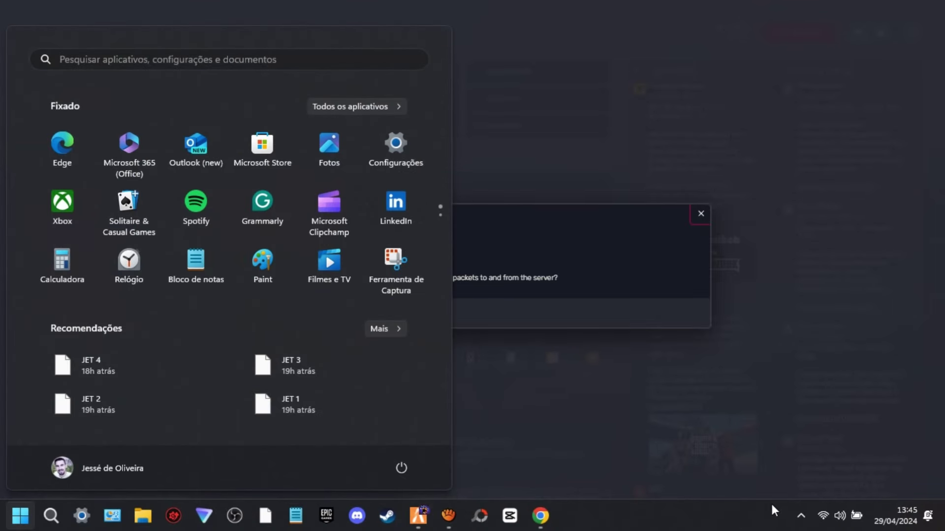
{"action": "left_click", "coordinate": [838, 516]}
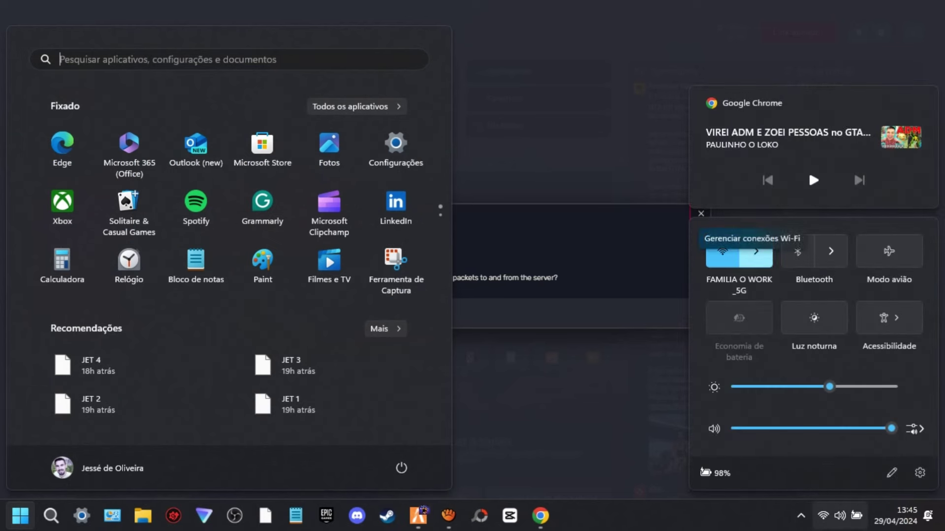
{"action": "left_click", "coordinate": [756, 251]}
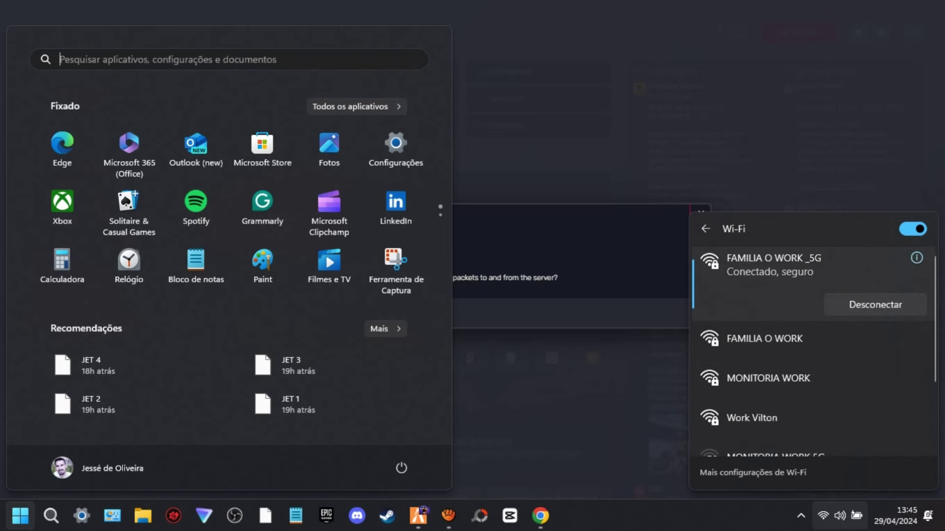
{"action": "left_click", "coordinate": [875, 304]}
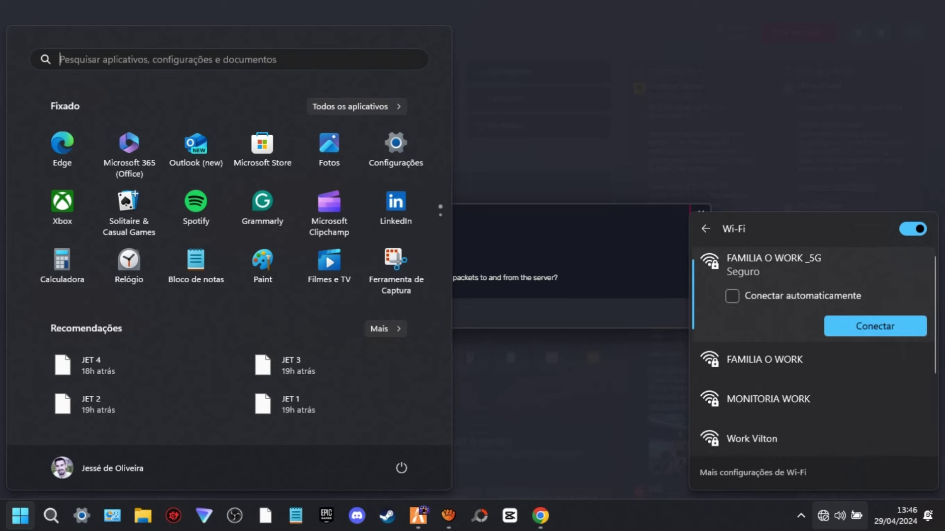
{"action": "left_click", "coordinate": [732, 296]}
{"action": "left_click", "coordinate": [874, 326]}
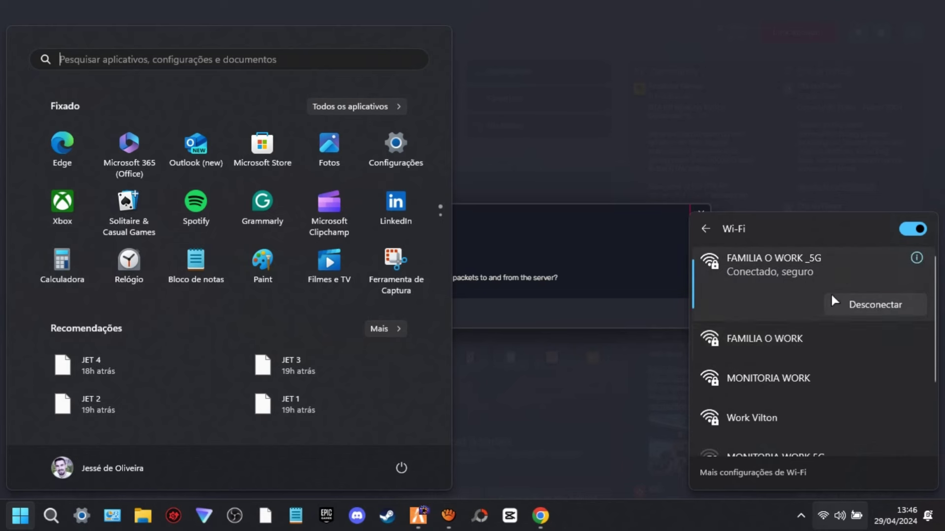
{"action": "left_click", "coordinate": [802, 178]}
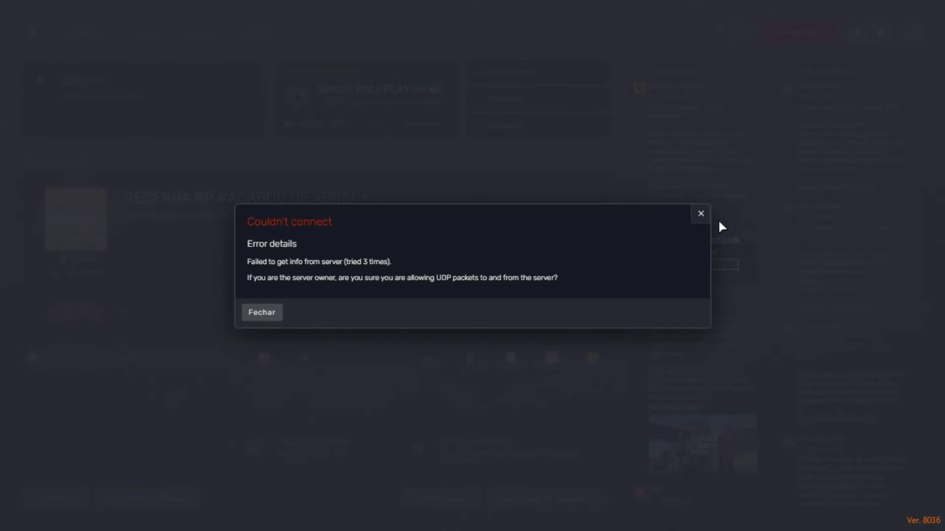
Step: Dismiss the connection error and connect to SPACE ROLEPLAY from the full server list
{"action": "left_click", "coordinate": [699, 215]}
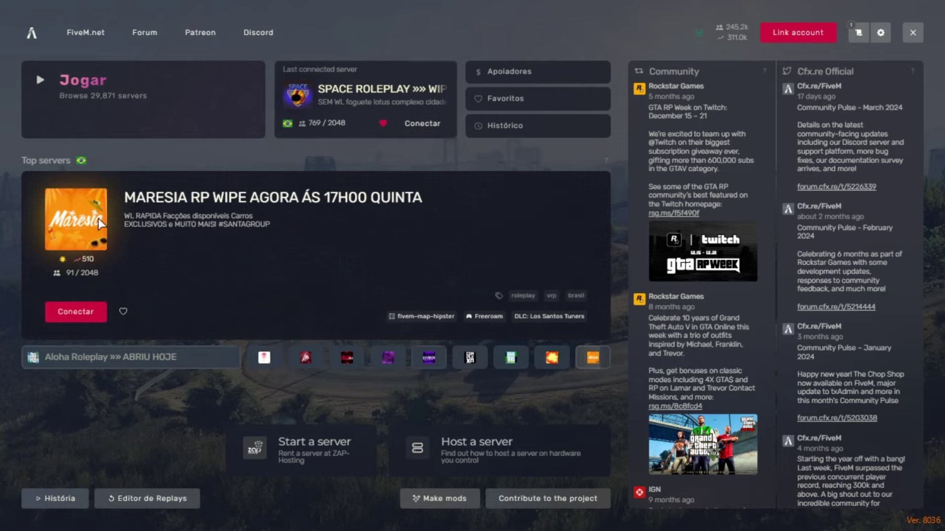
{"action": "left_click", "coordinate": [117, 103]}
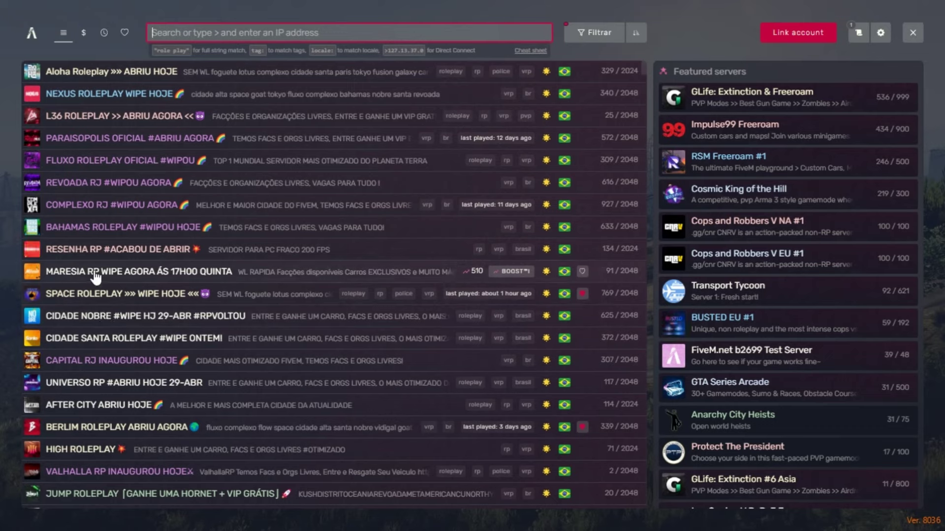
{"action": "left_click", "coordinate": [232, 295]}
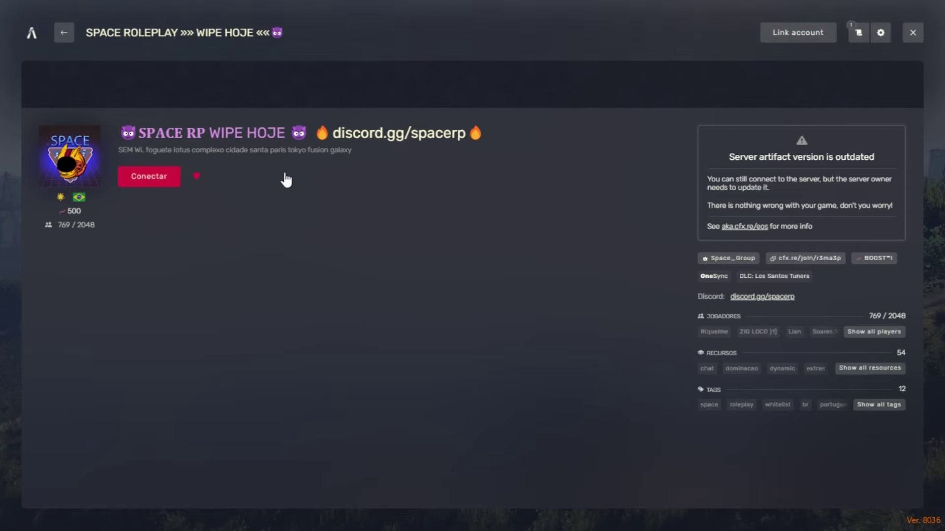
{"action": "left_click", "coordinate": [160, 181]}
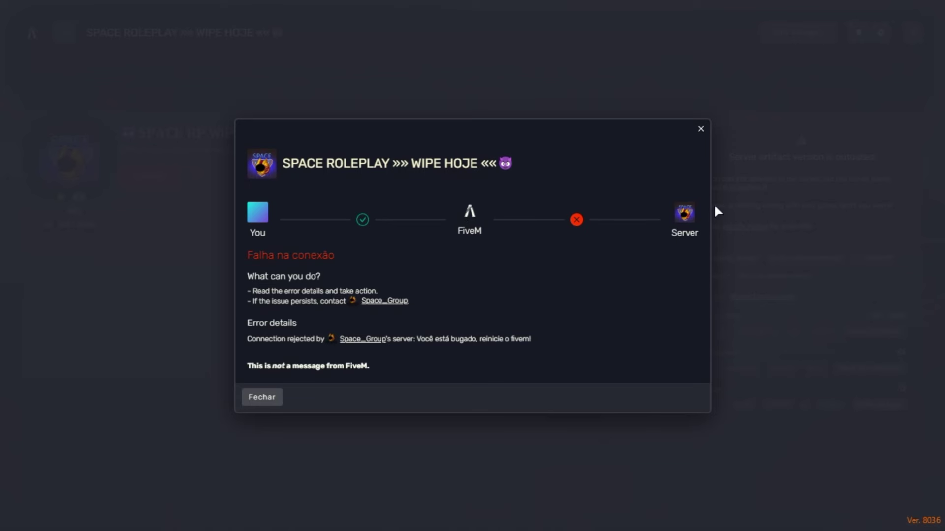
Step: Close the connection failure message on the SPACE ROLEPLAY server page and exit FiveM to the desktop
{"action": "left_click", "coordinate": [700, 131]}
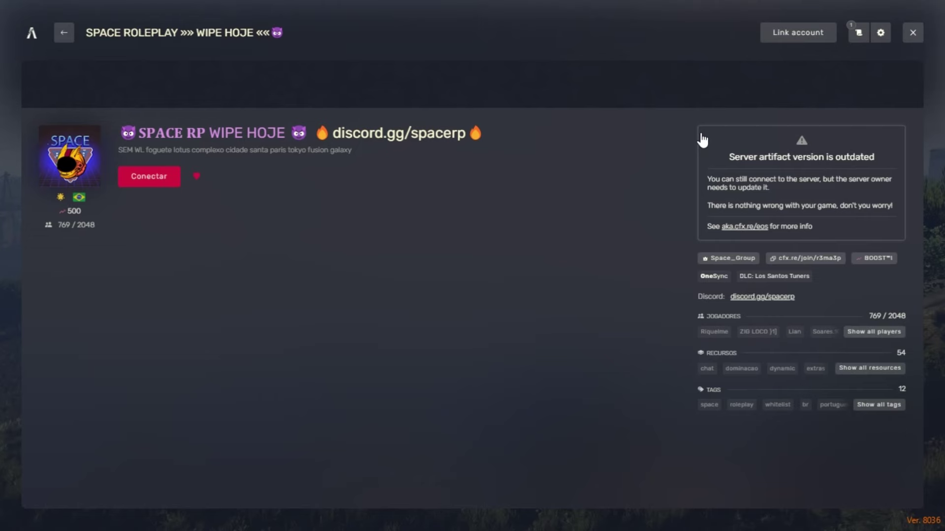
{"action": "left_click", "coordinate": [911, 32]}
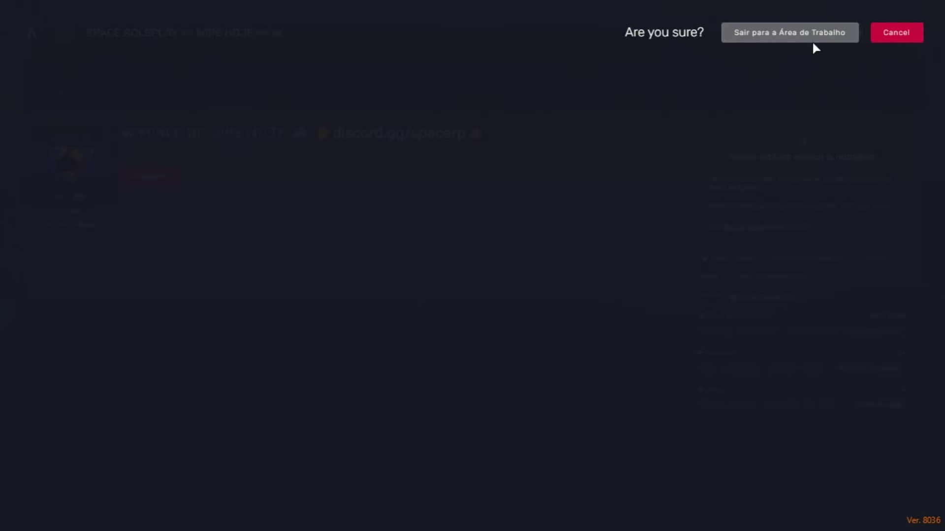
{"action": "left_click", "coordinate": [812, 38]}
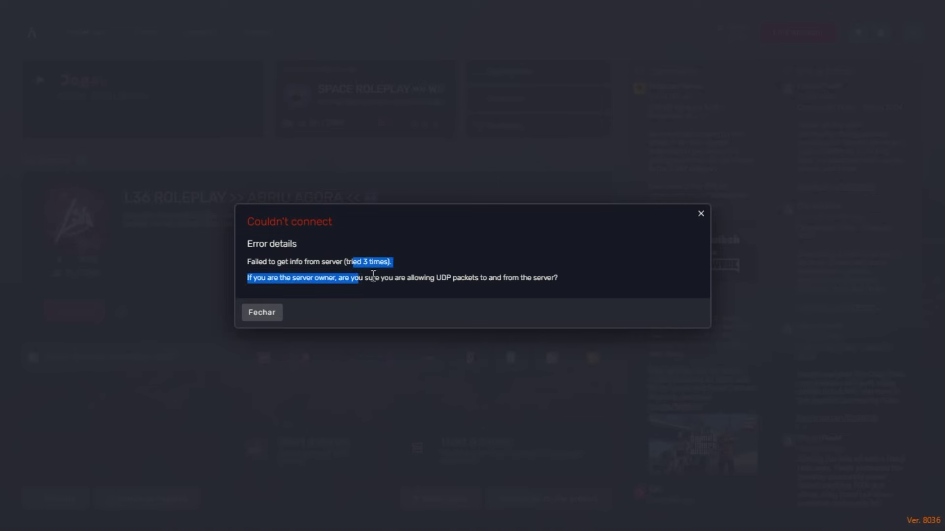
Step: Dismiss the "Couldn't connect" error on the FiveM home screen and exit to the desktop
{"action": "left_click_drag", "start_coordinate": [377, 279], "coordinate": [372, 278]}
{"action": "left_click", "coordinate": [261, 313]}
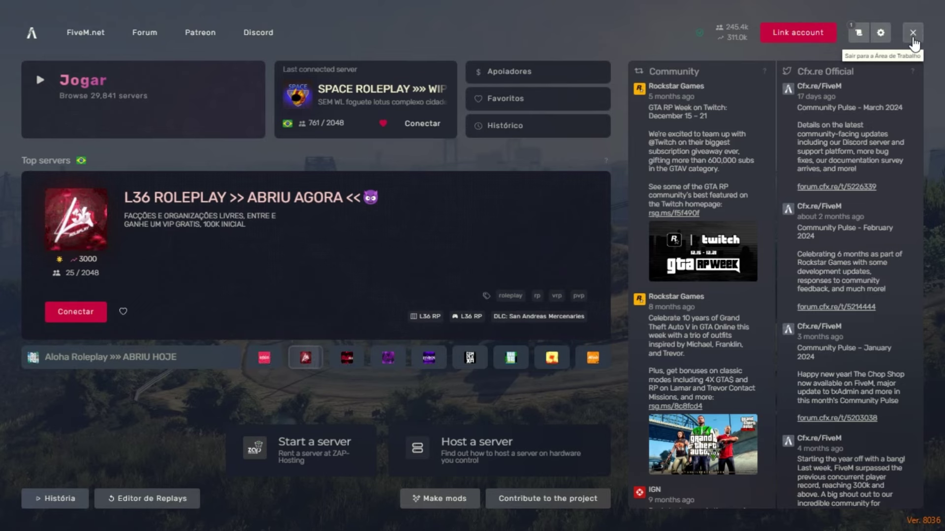
{"action": "left_click", "coordinate": [912, 40]}
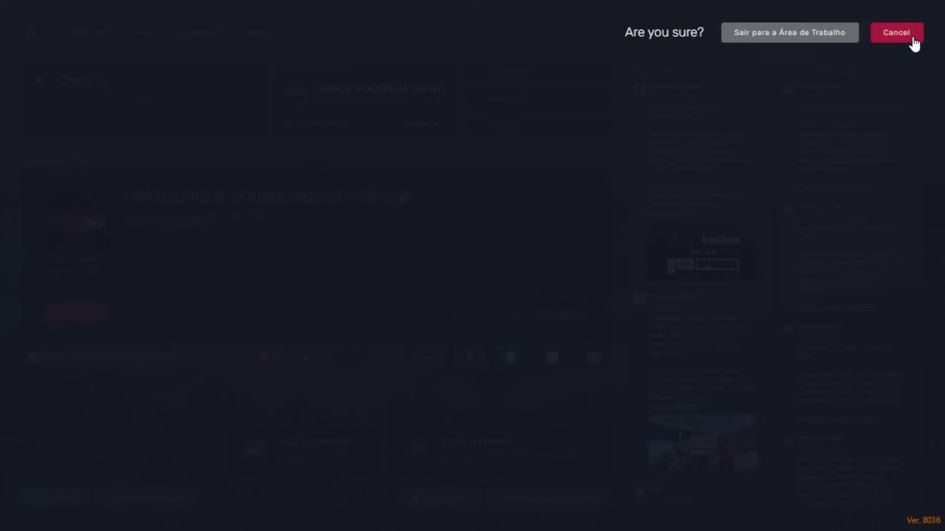
{"action": "left_click", "coordinate": [775, 36]}
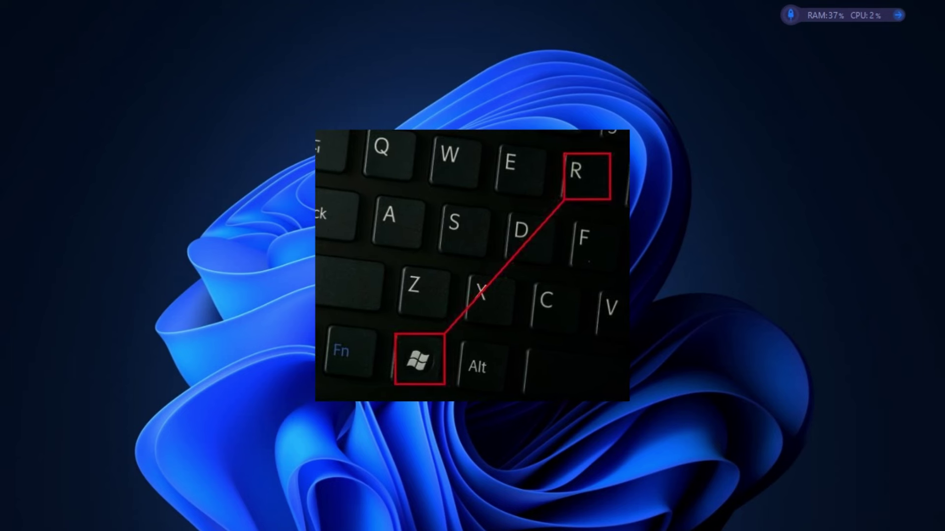
Step: Open the user's temporary files folder by running %temp% from the Windows Run dialog
{"action": "key", "text": "super+r"}
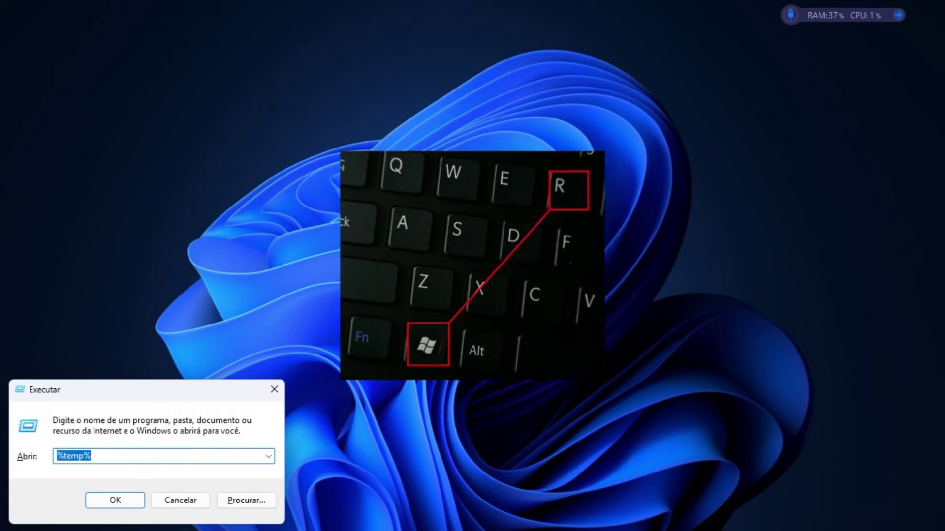
{"action": "left_click_drag", "start_coordinate": [183, 391], "coordinate": [480, 162]}
{"action": "left_click_drag", "start_coordinate": [392, 226], "coordinate": [351, 226]}
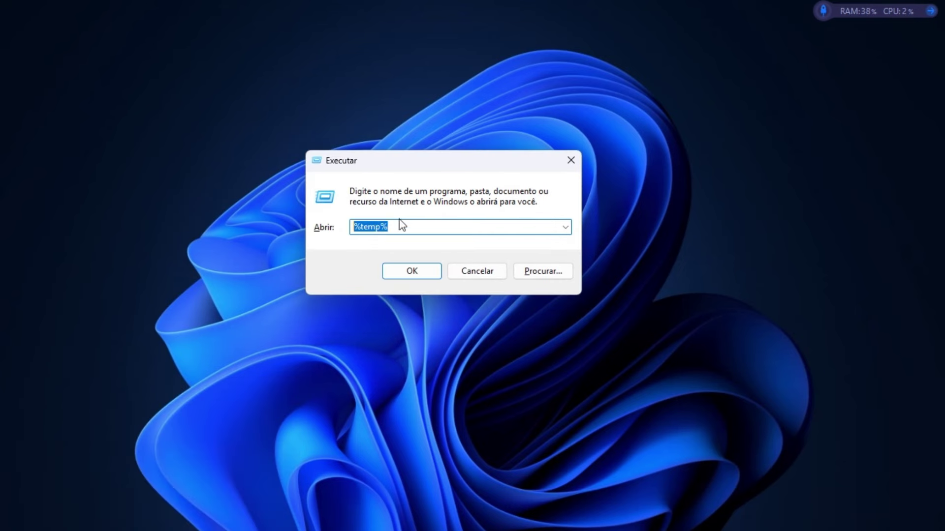
{"action": "left_click", "coordinate": [387, 227]}
{"action": "left_click", "coordinate": [421, 283]}
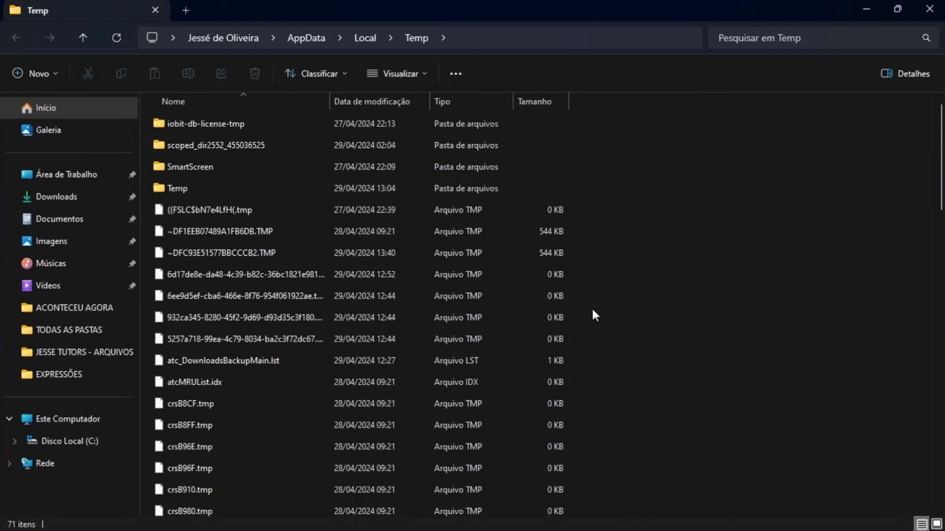
Step: Delete everything in the Temp folder, ignoring in-use files for all current items, and close the folder window
{"action": "key", "text": "ctrl+a"}
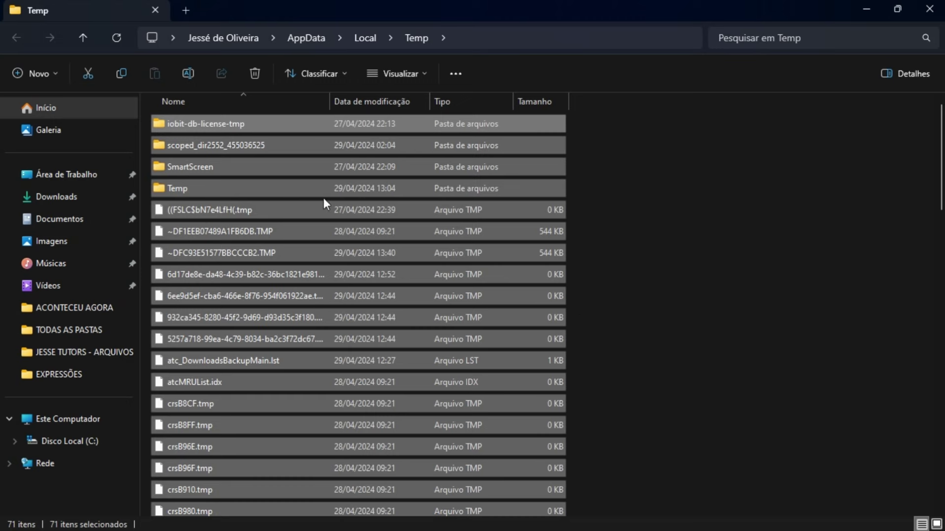
{"action": "left_click", "coordinate": [255, 73]}
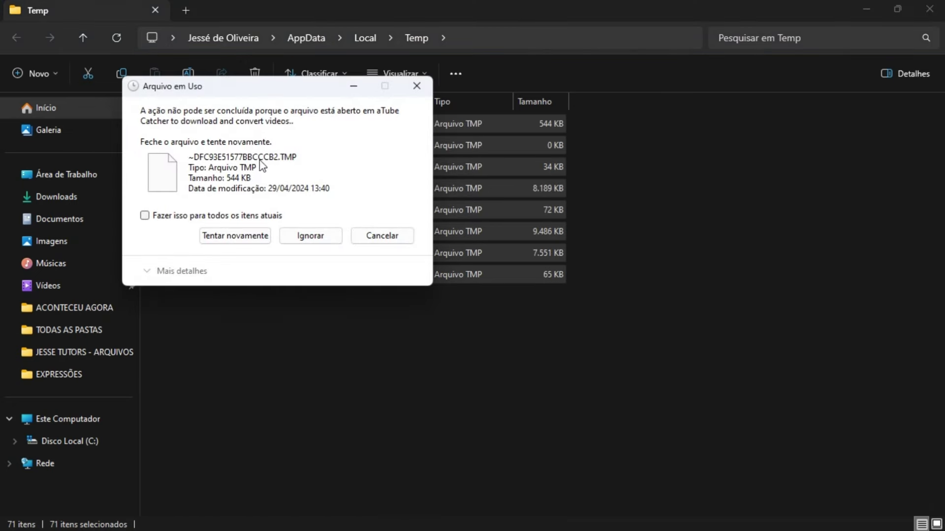
{"action": "left_click_drag", "start_coordinate": [307, 94], "coordinate": [503, 197]}
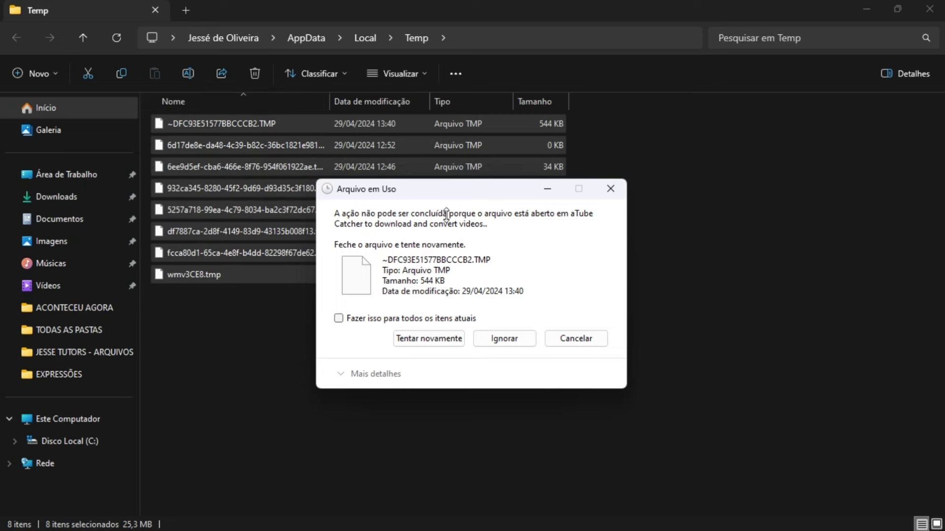
{"action": "left_click", "coordinate": [344, 320]}
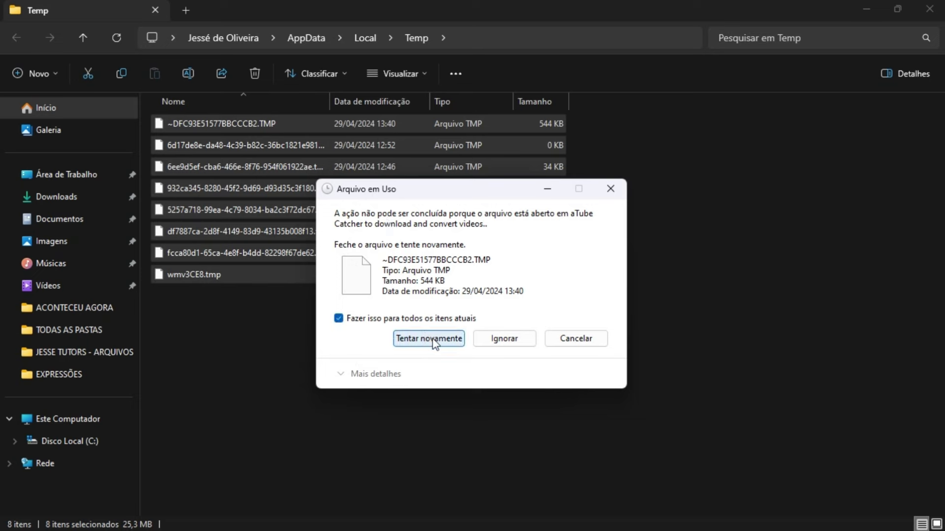
{"action": "left_click", "coordinate": [478, 344]}
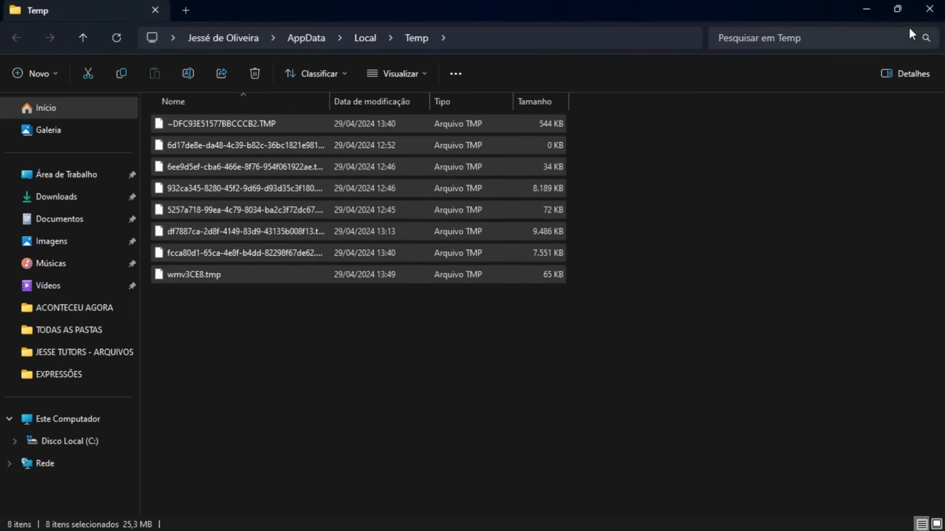
{"action": "left_click", "coordinate": [929, 8]}
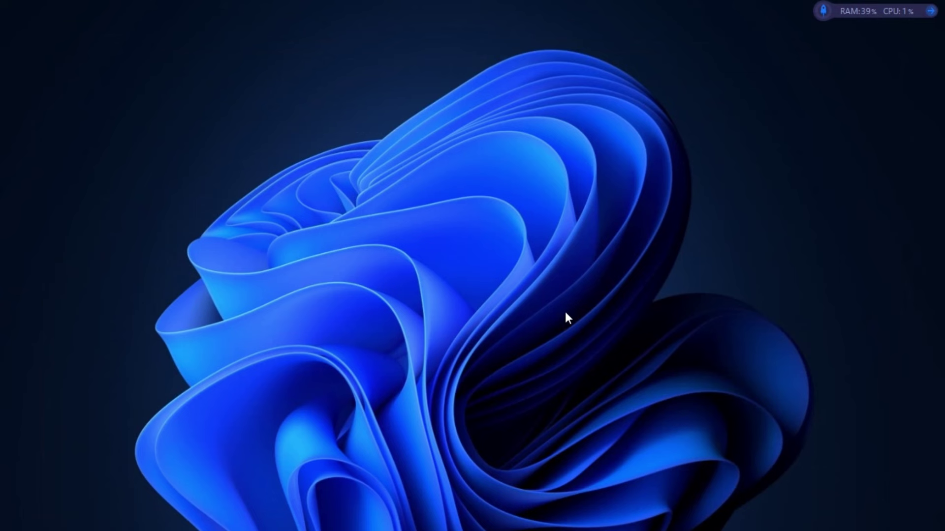
Step: Open the Windows Temp folder by running temp, without percent signs, from the Windows Run dialog
{"action": "key", "text": "super+r"}
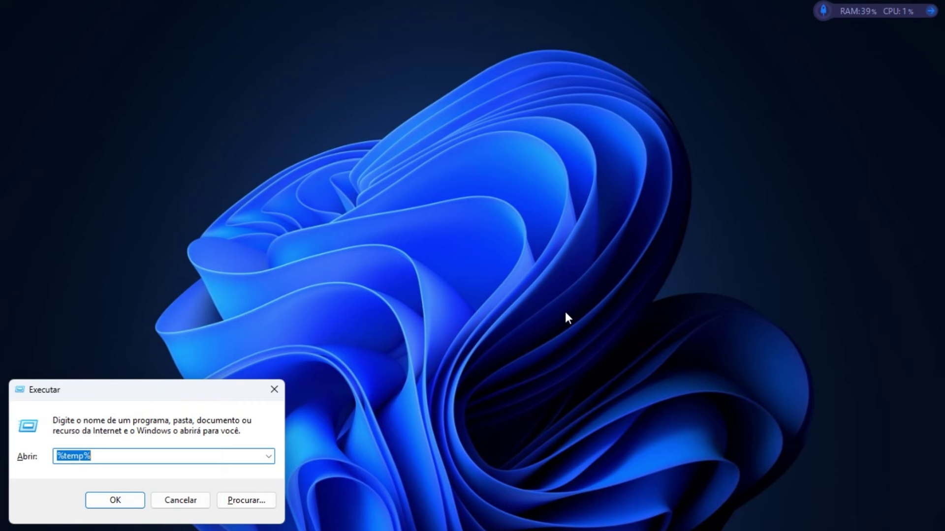
{"action": "left_click_drag", "start_coordinate": [232, 385], "coordinate": [542, 157]}
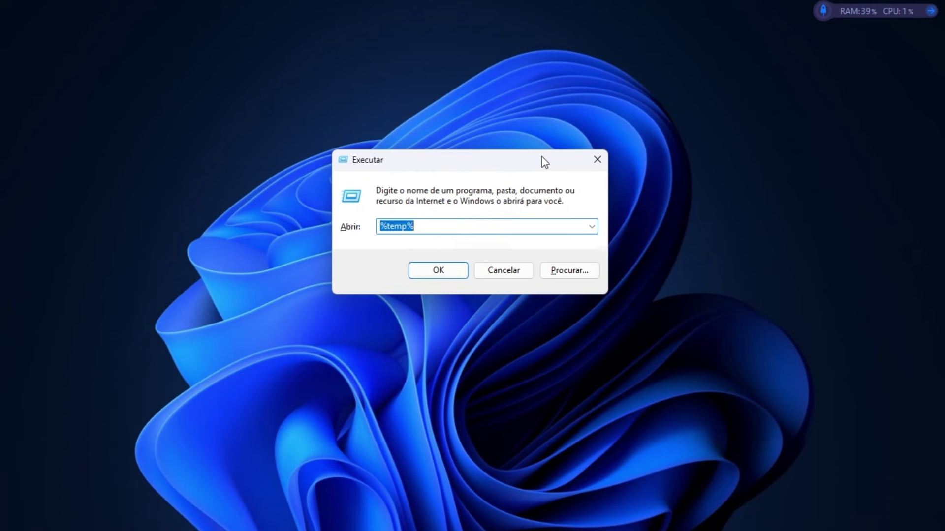
{"action": "left_click", "coordinate": [424, 226]}
{"action": "key", "text": "BackSpace"}
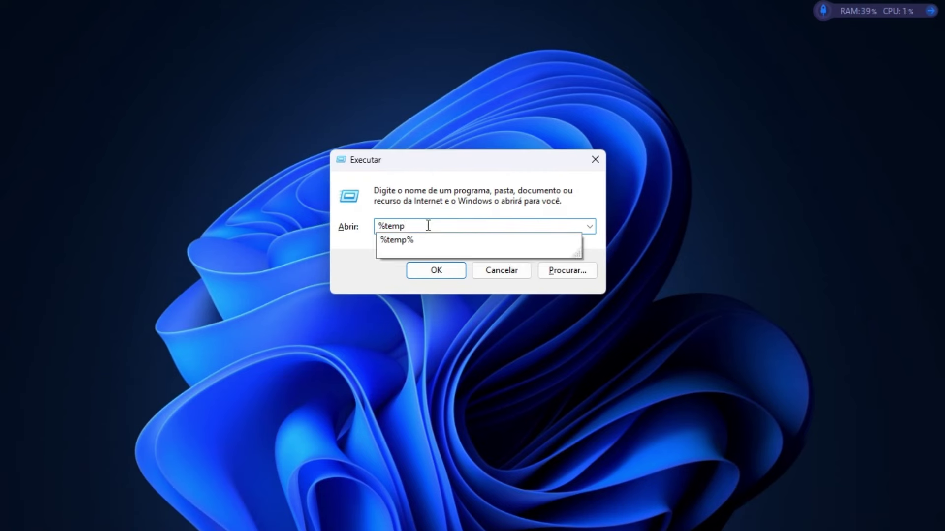
{"action": "key", "text": "Left"}
{"action": "key", "text": "Left"}
{"action": "key", "text": "BackSpace"}
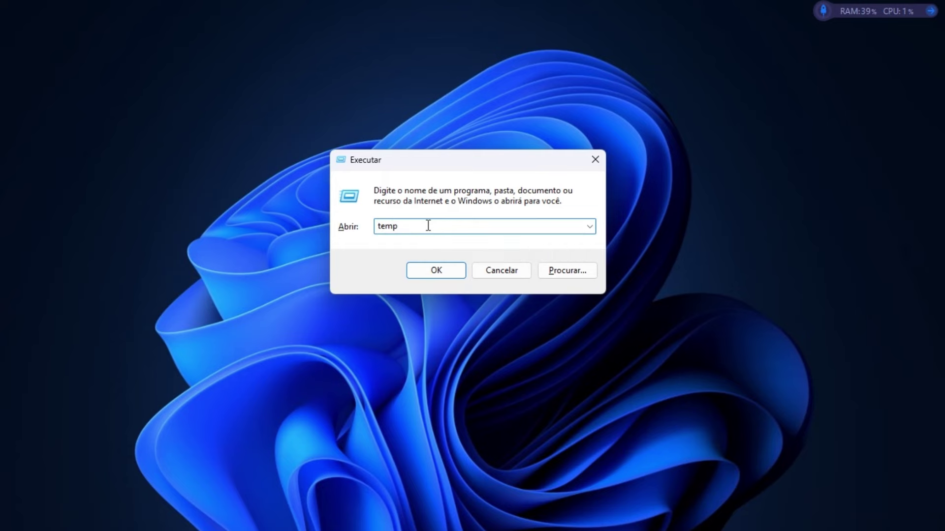
{"action": "left_click", "coordinate": [436, 271]}
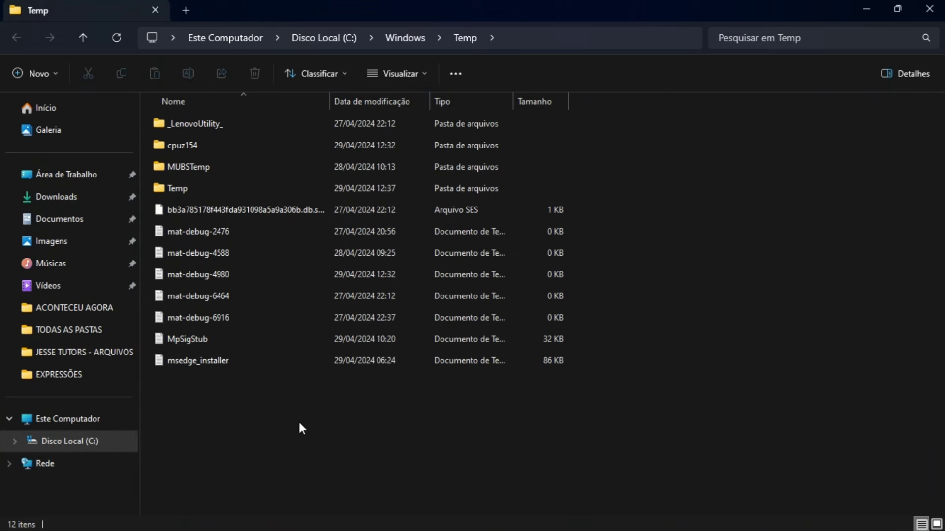
Step: Delete everything in the Windows Temp folder, ignoring in-use items for all current items, and close the folder window
{"action": "key", "text": "ctrl+a"}
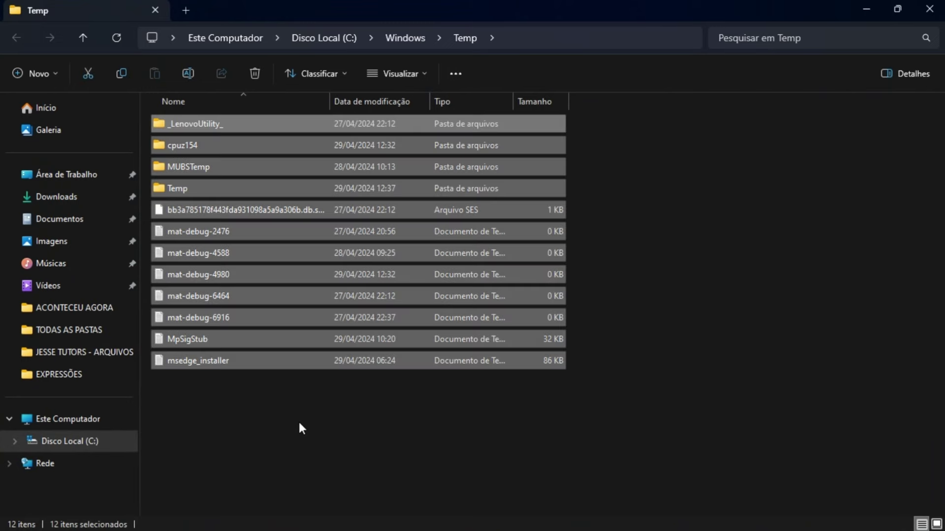
{"action": "key", "text": "Delete"}
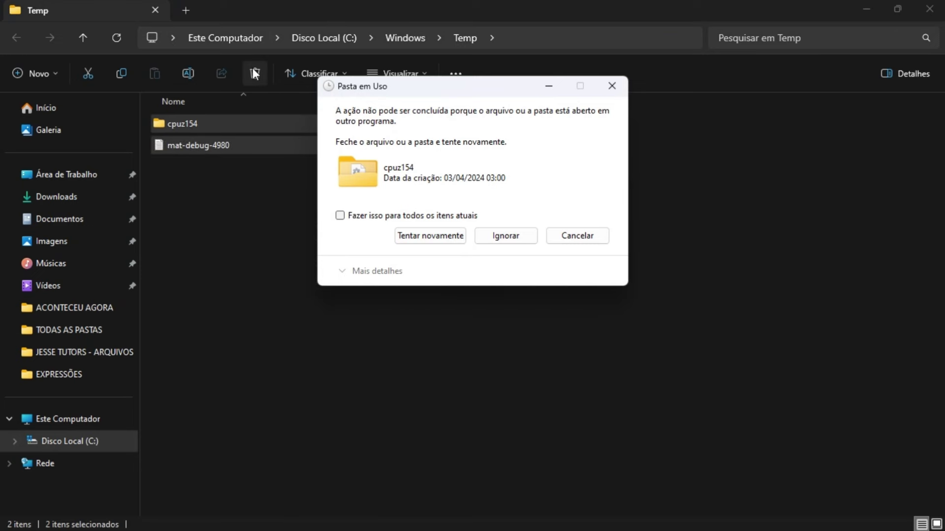
{"action": "left_click", "coordinate": [339, 216]}
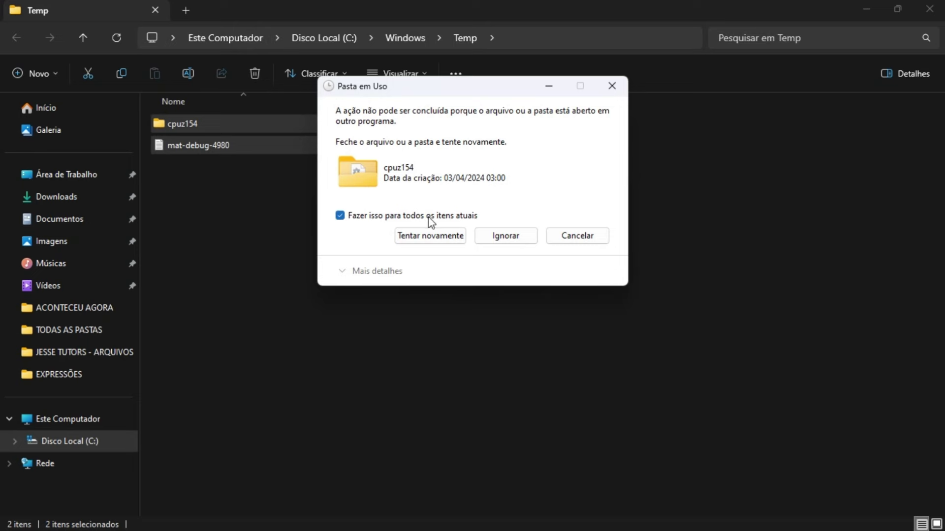
{"action": "left_click", "coordinate": [510, 242]}
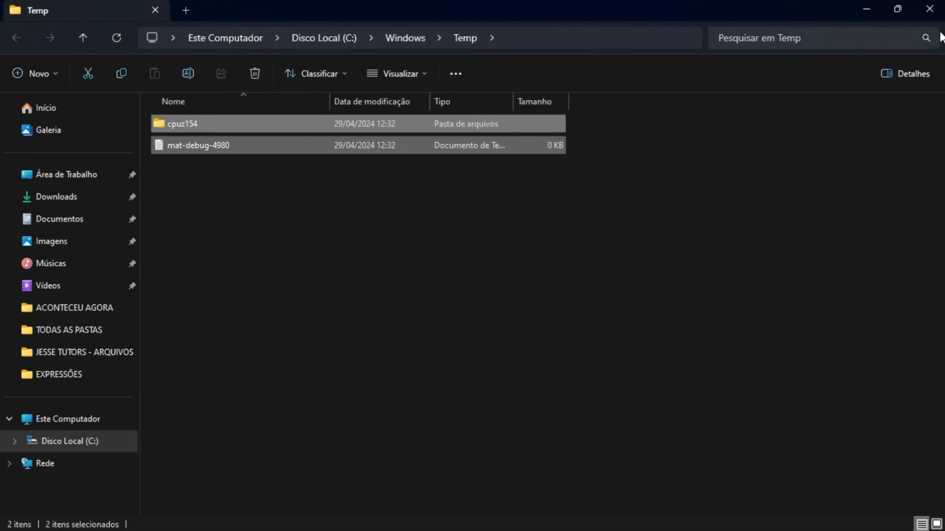
{"action": "left_click", "coordinate": [928, 9]}
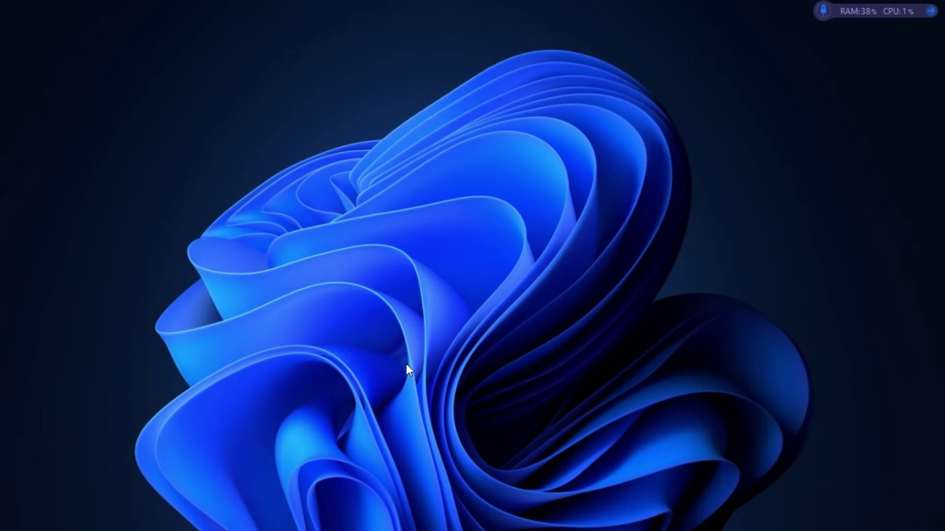
Step: Open the Windows Prefetch folder by running prefetch from the Run dialog, granting permanent access to the folder
{"action": "key", "text": "super+r"}
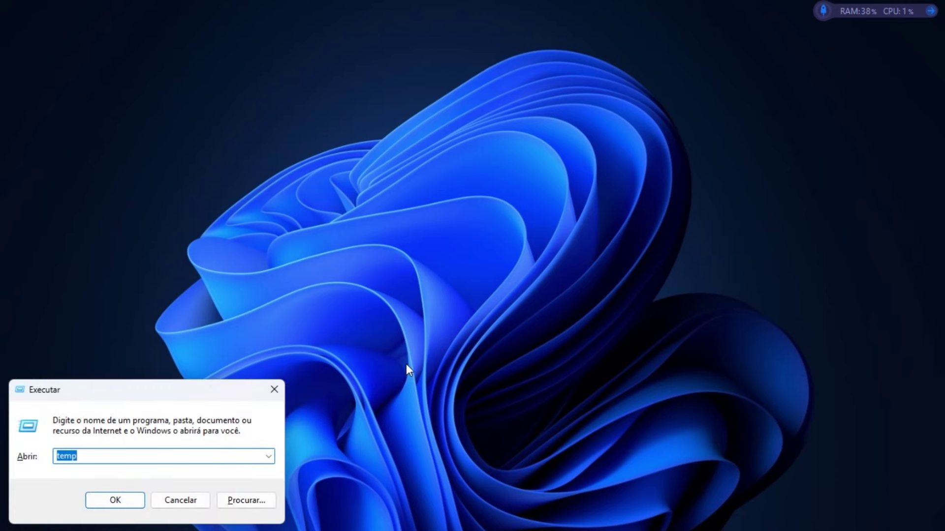
{"action": "left_click_drag", "start_coordinate": [200, 391], "coordinate": [470, 186]}
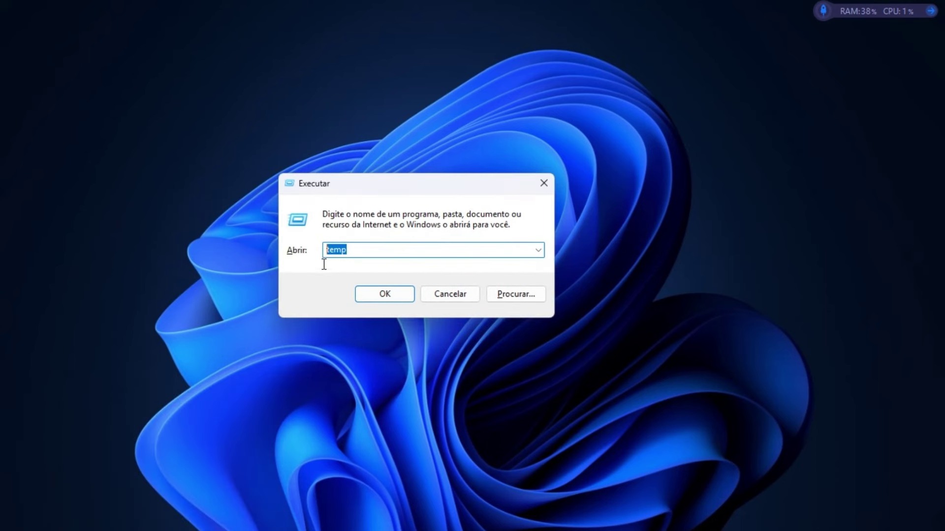
{"action": "type", "text": "P"}
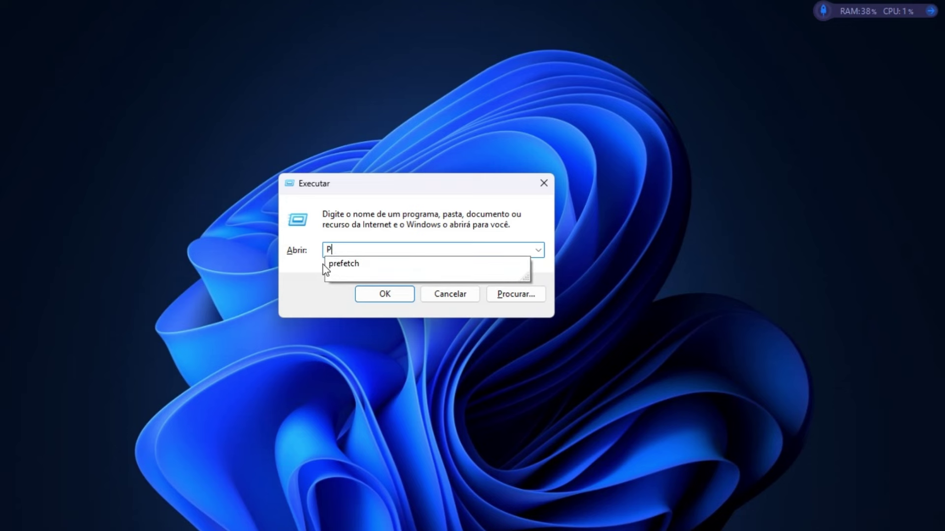
{"action": "type", "text": "RE"}
{"action": "left_click", "coordinate": [369, 270]}
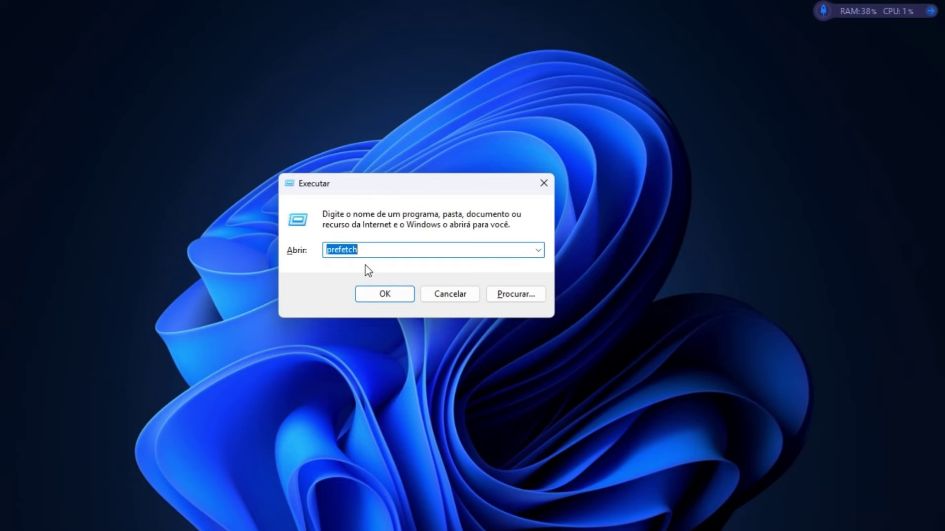
{"action": "left_click", "coordinate": [383, 294]}
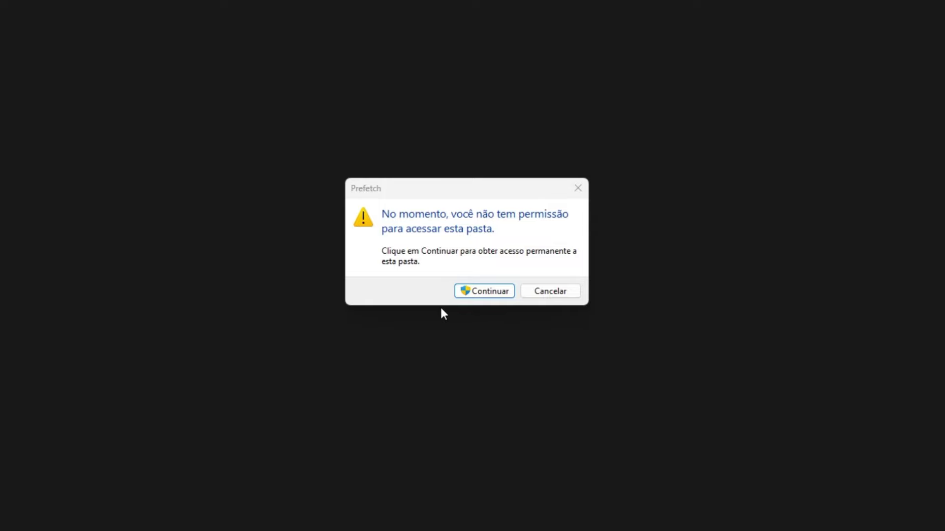
{"action": "left_click", "coordinate": [468, 290]}
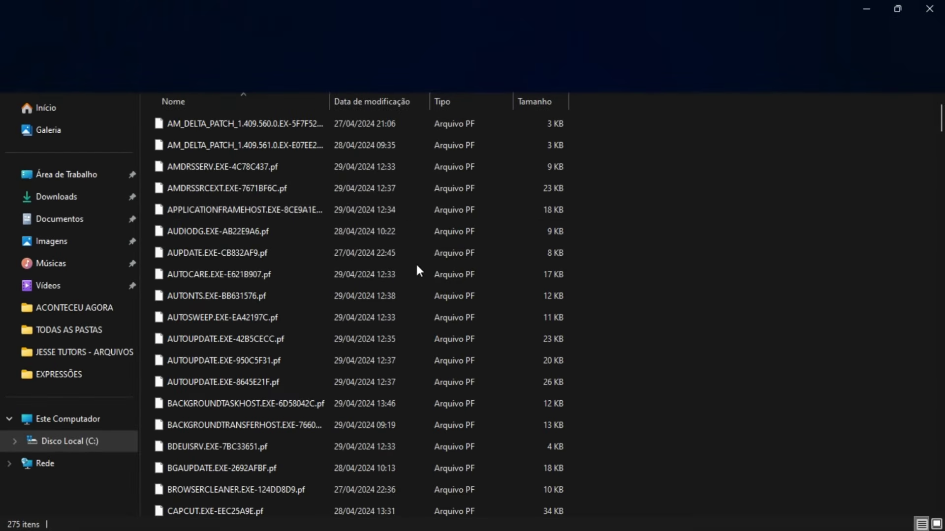
Step: Delete all files in the Prefetch folder, ignoring in-use files for all current items, and close the folder window
{"action": "key", "text": "ctrl+a"}
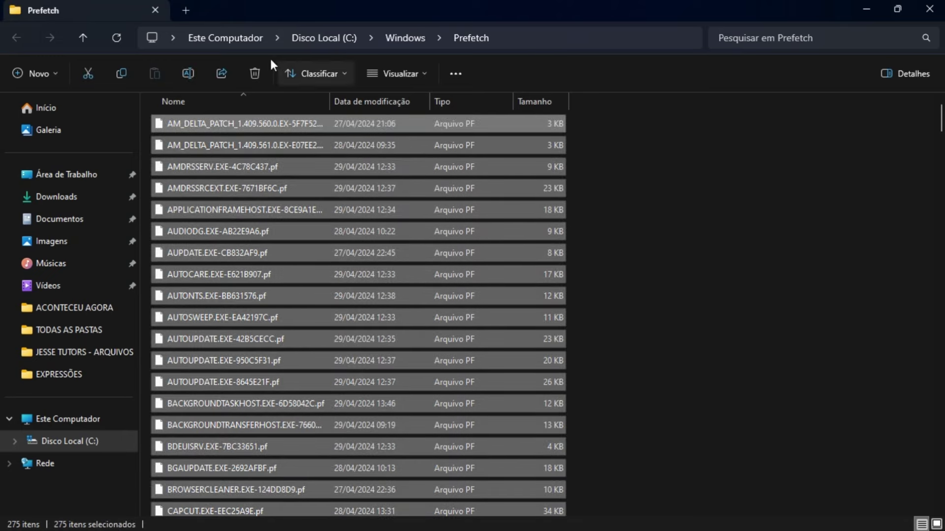
{"action": "key", "text": "Delete"}
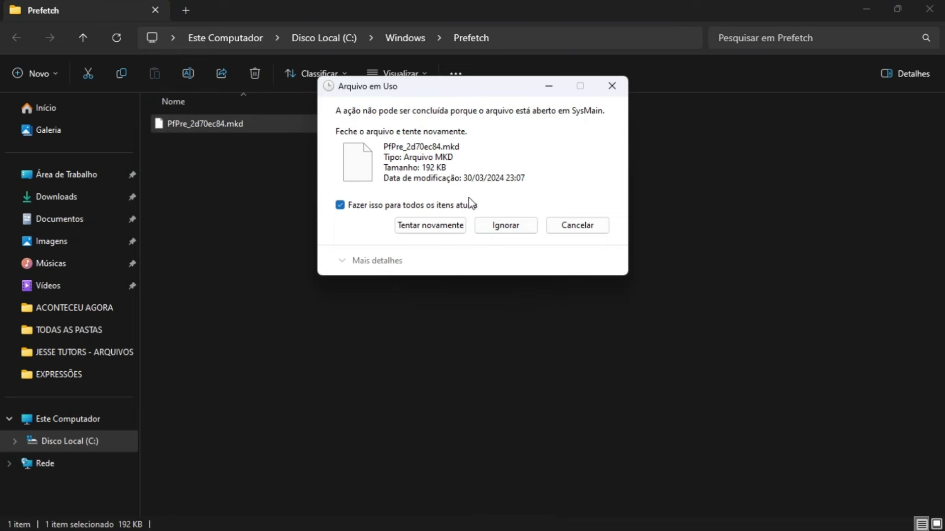
{"action": "left_click", "coordinate": [509, 230]}
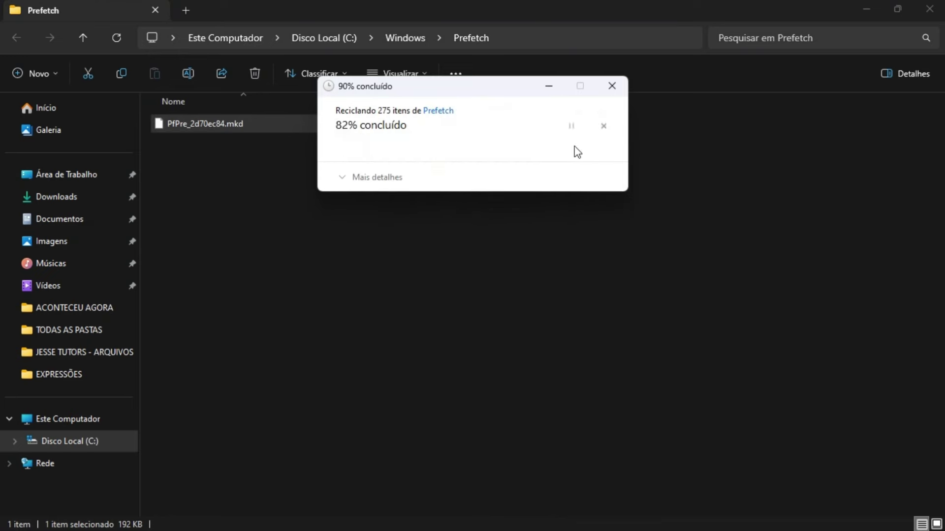
{"action": "left_click", "coordinate": [930, 9]}
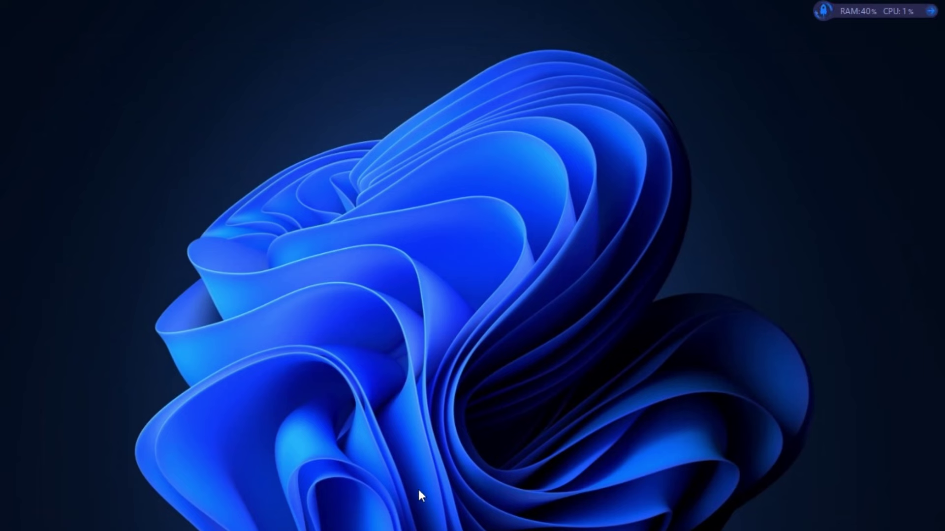
Step: Launch FiveM, dismiss the account login panel and connect to the last connected server, SPACE ROLEPLAY
{"action": "mouse_move", "coordinate": [419, 529]}
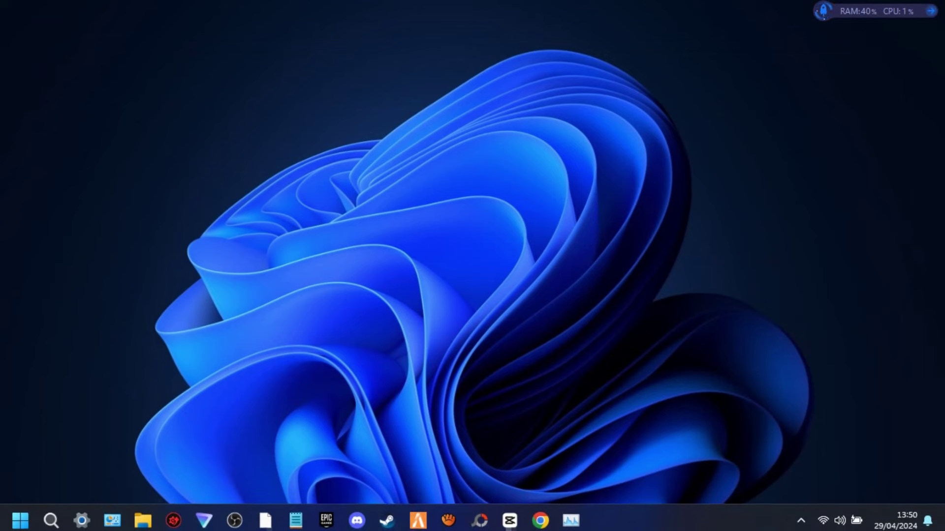
{"action": "left_click", "coordinate": [419, 516]}
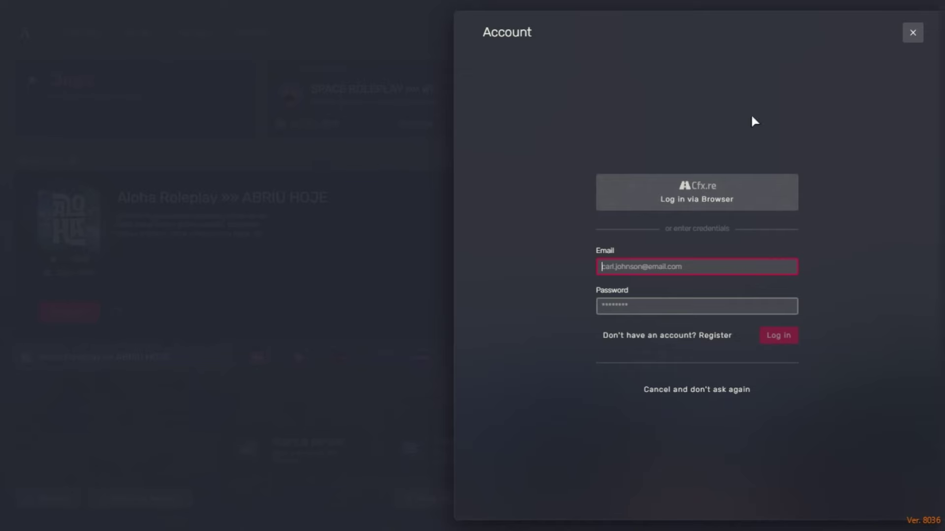
{"action": "left_click", "coordinate": [913, 33]}
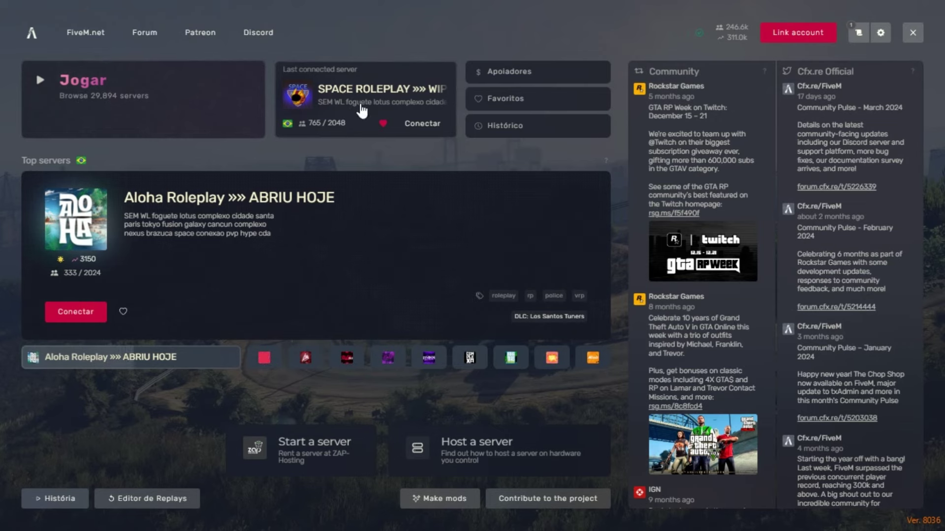
{"action": "left_click", "coordinate": [422, 124]}
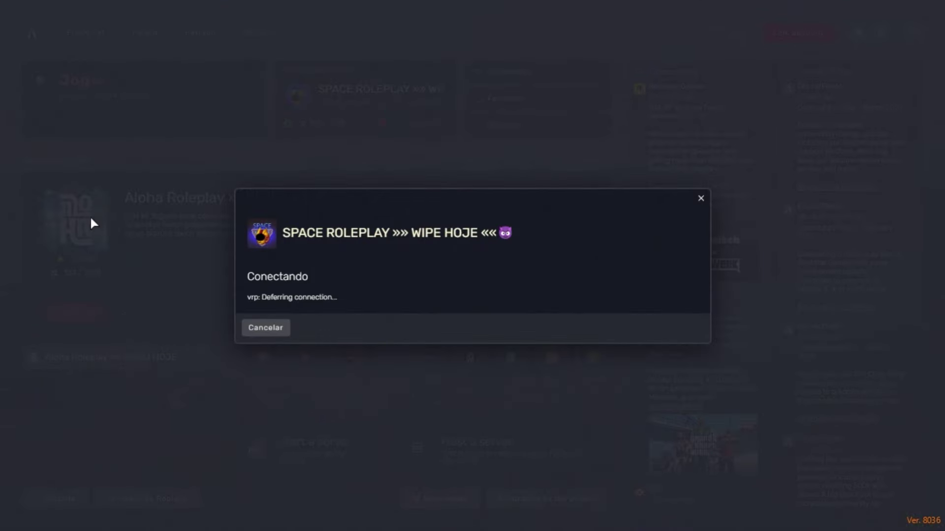